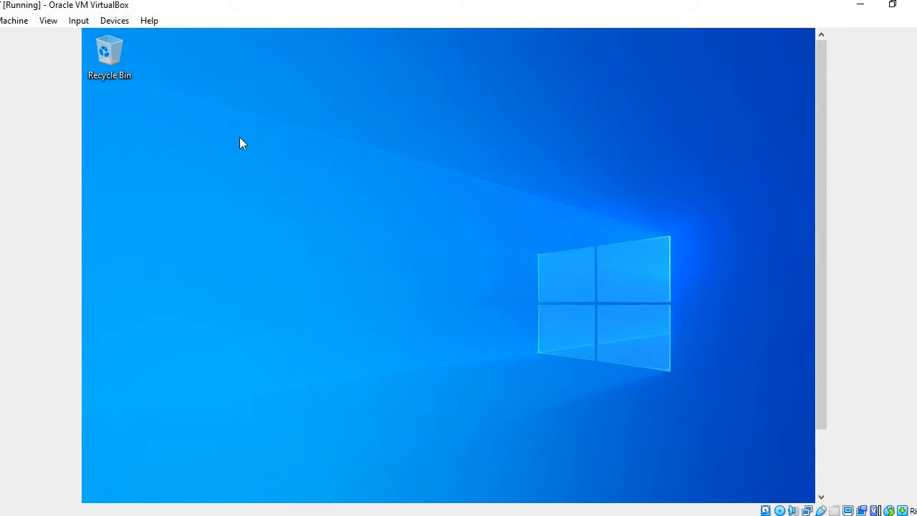
# Insert the Guest Additions CD image into the virtual machine and switch it to full-screen mode.
pyautogui.click(109, 21)
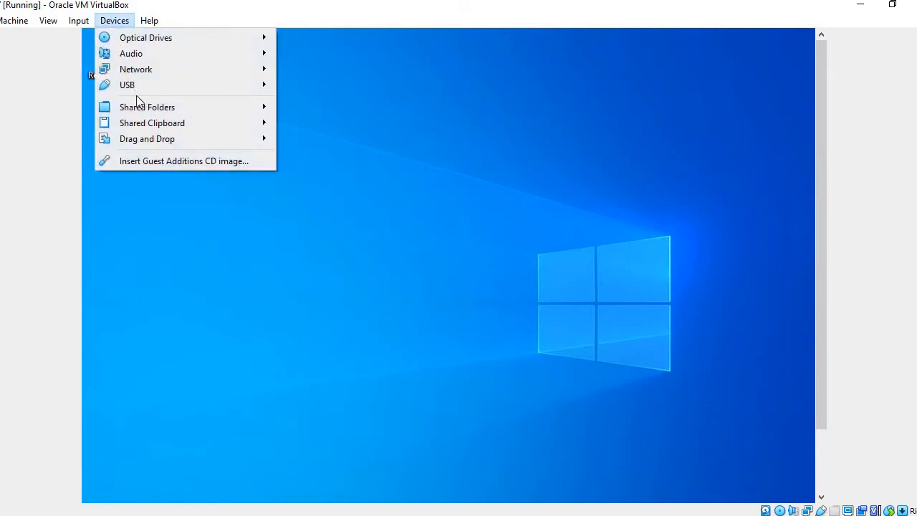
pyautogui.click(156, 160)
pyautogui.press('Control_R+f')
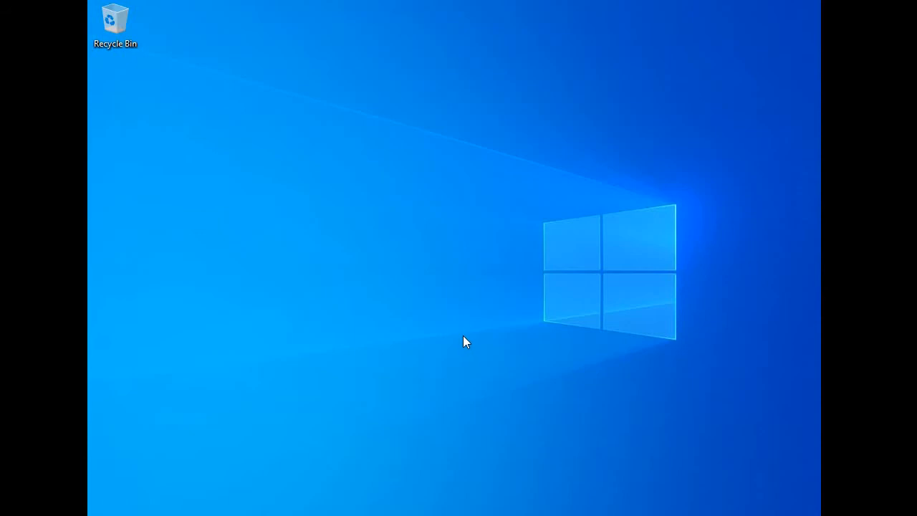
# Open the VirtualBox Guest Additions CD drive (D:) in the guest's File Explorer.
pyautogui.press('super+e')
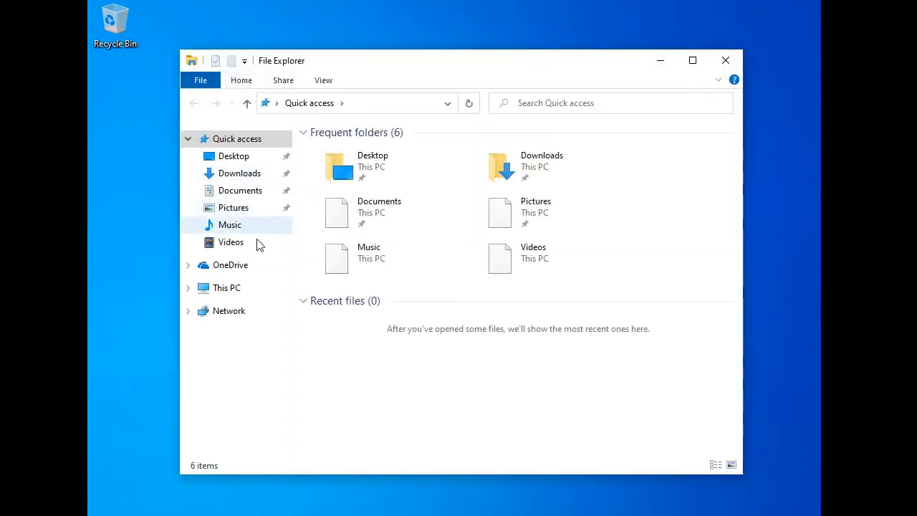
pyautogui.click(252, 287)
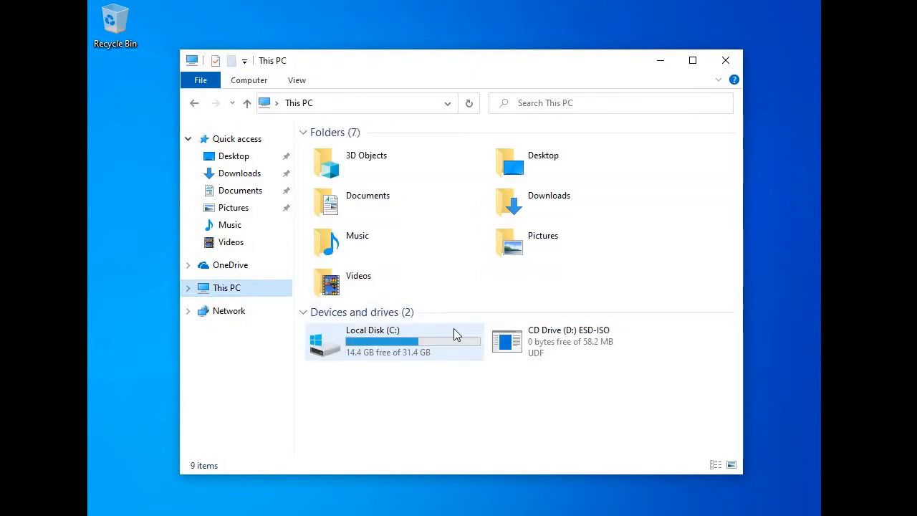
pyautogui.click(559, 351)
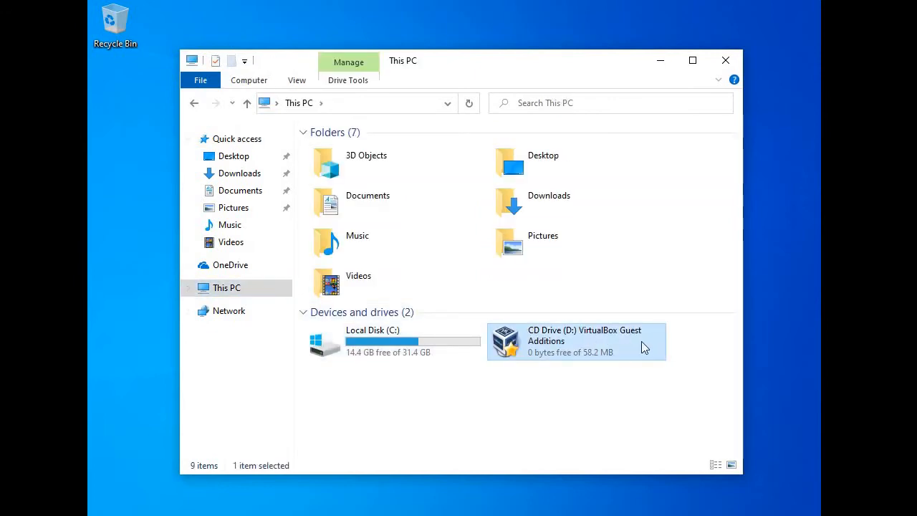
pyautogui.doubleClick(634, 346)
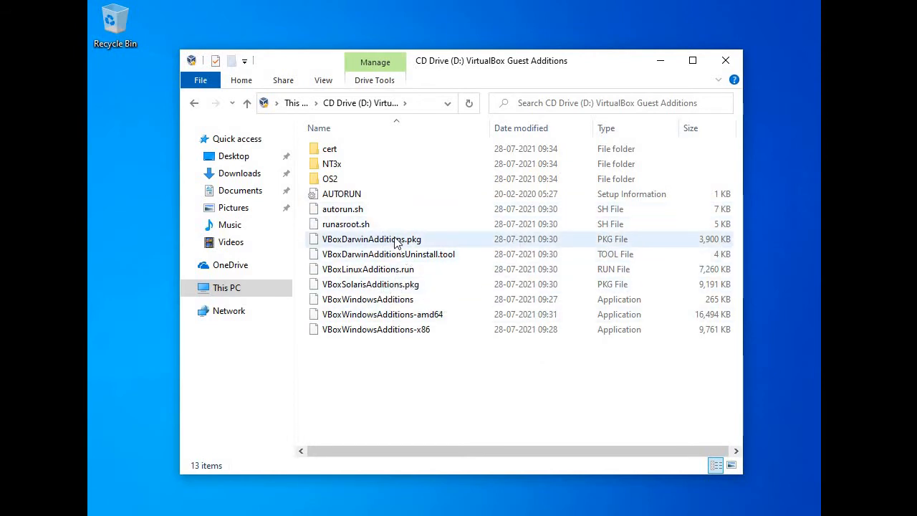
# Run the VBoxWindowsAdditions-amd64 installer from the CD and allow it to make changes.
pyautogui.click(393, 278)
pyautogui.click(420, 301)
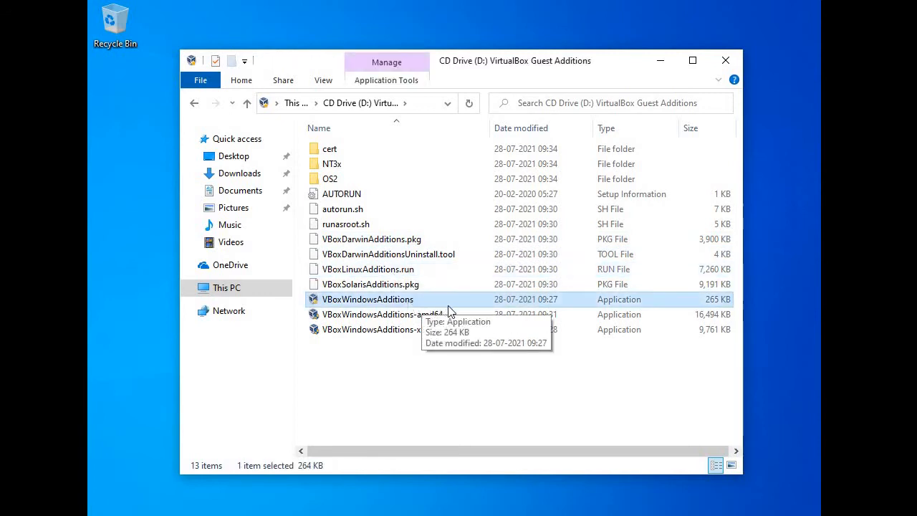
pyautogui.click(424, 317)
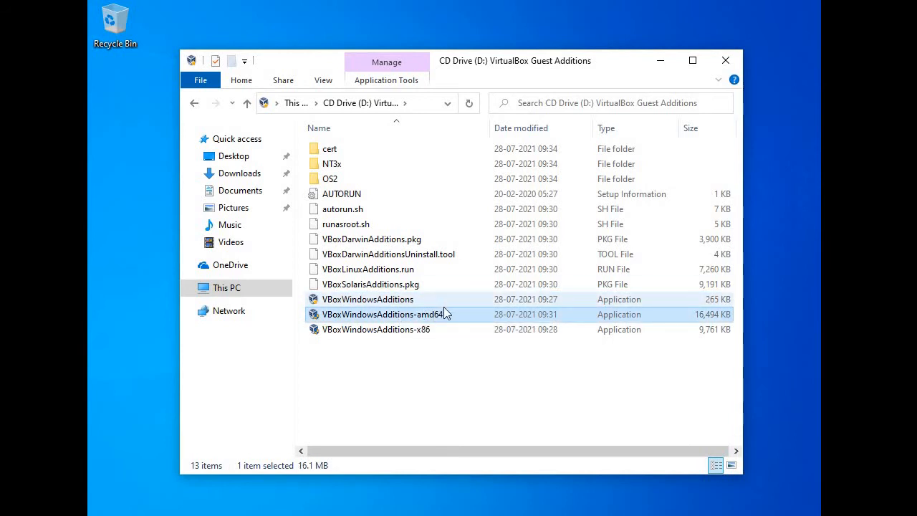
pyautogui.doubleClick(438, 316)
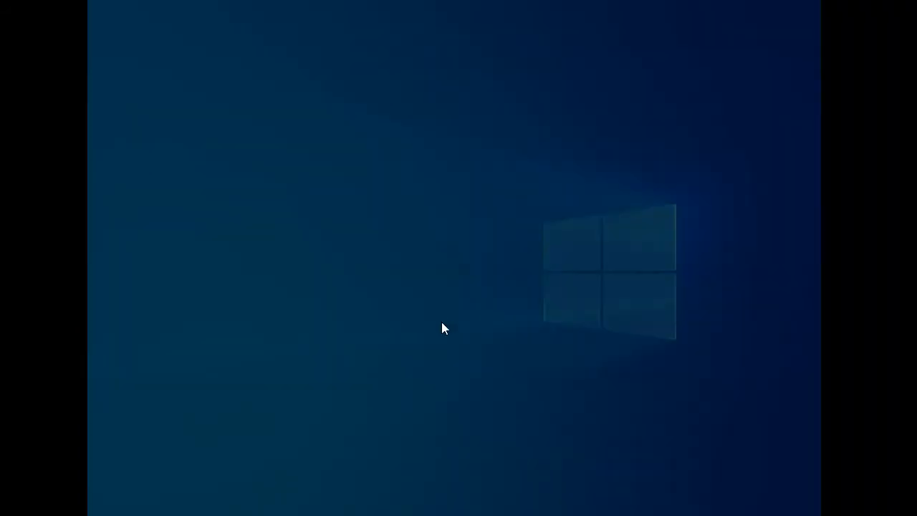
pyautogui.click(429, 356)
# Install Oracle VM VirtualBox Guest Additions 6.1.26 with the default location and components.
pyautogui.click(537, 382)
pyautogui.click(538, 383)
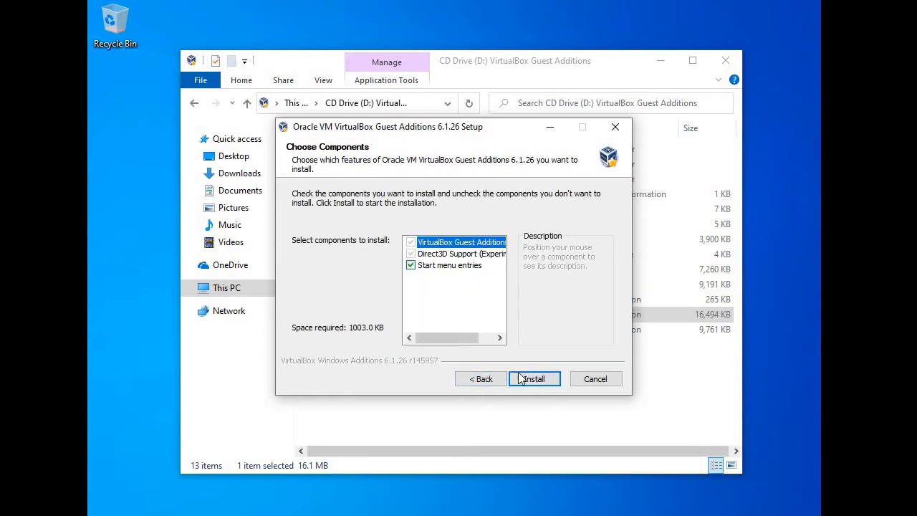
pyautogui.click(498, 381)
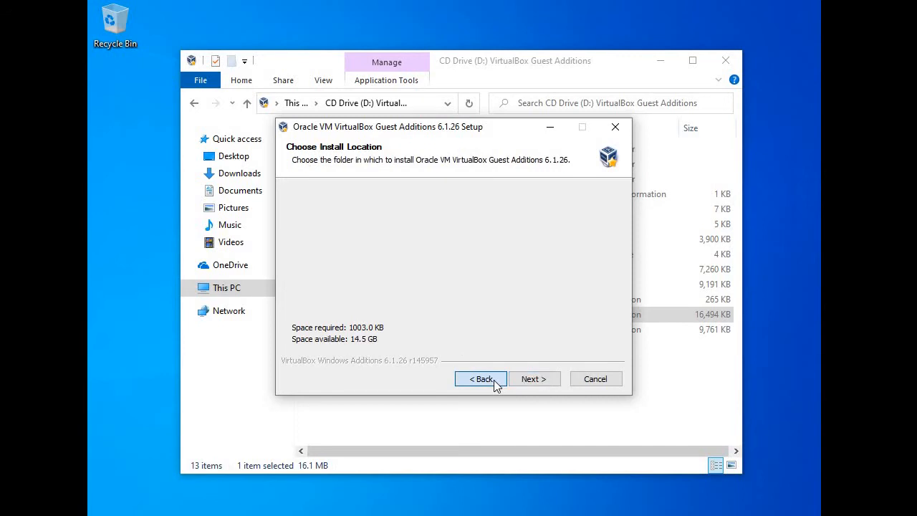
pyautogui.click(535, 379)
pyautogui.click(534, 379)
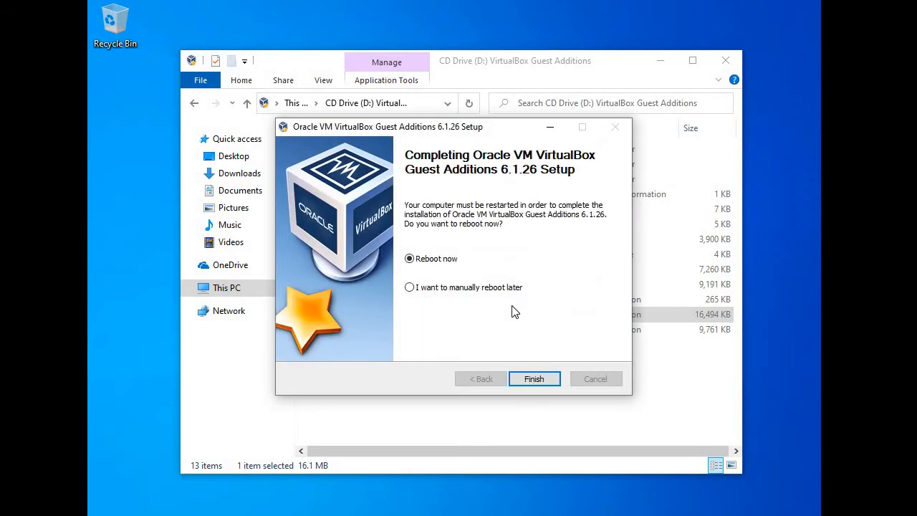
# Finish the setup with the Reboot now option and return to the guest desktop after the restart.
pyautogui.click(534, 379)
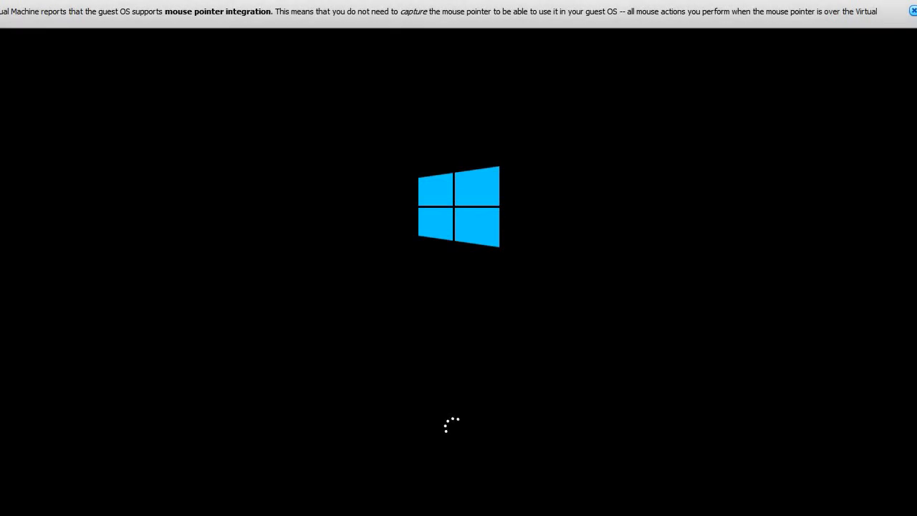
pyautogui.click(913, 11)
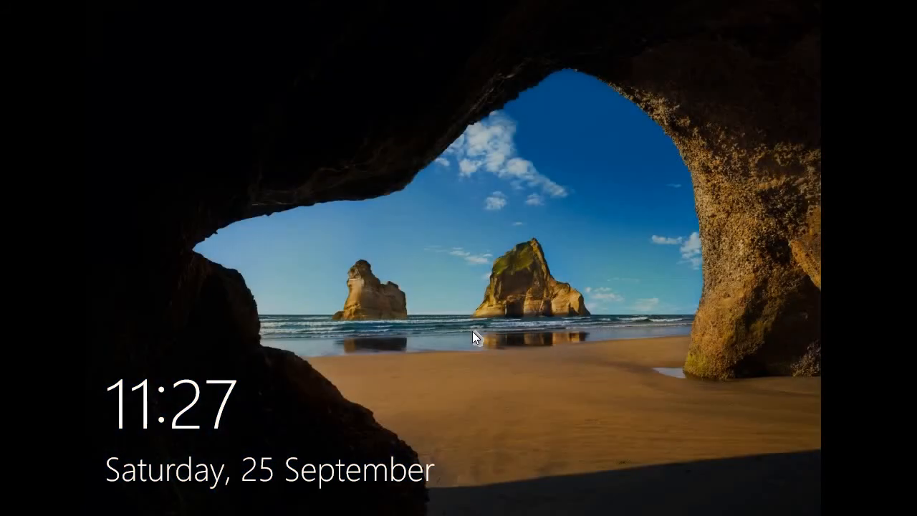
pyautogui.click(472, 331)
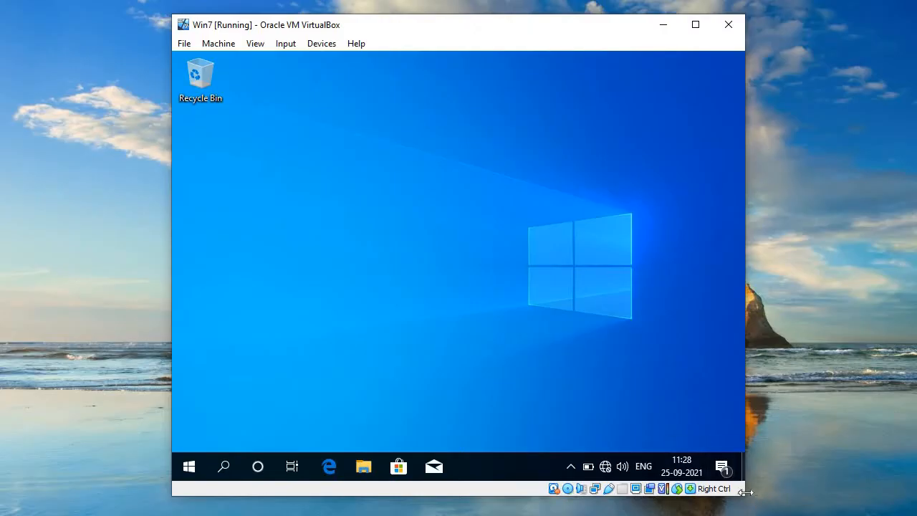
# Widen and reposition the virtual machine window, and switch it to full-screen mode.
pyautogui.moveTo(776, 486); pyautogui.dragTo(837, 486)
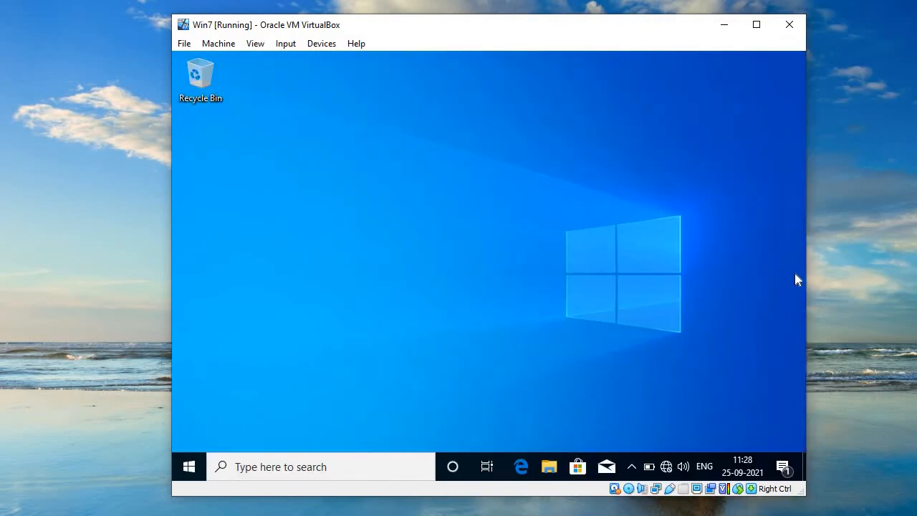
pyautogui.moveTo(421, 26); pyautogui.dragTo(409, 25)
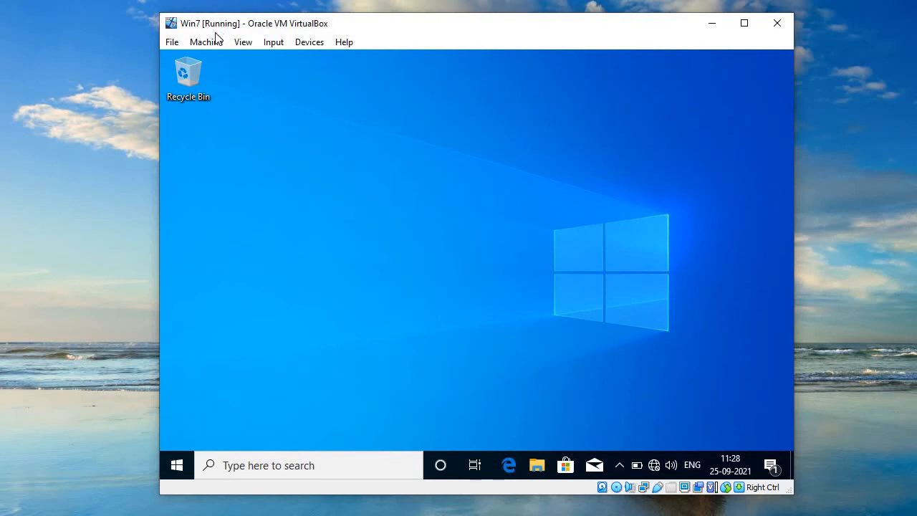
pyautogui.click(242, 42)
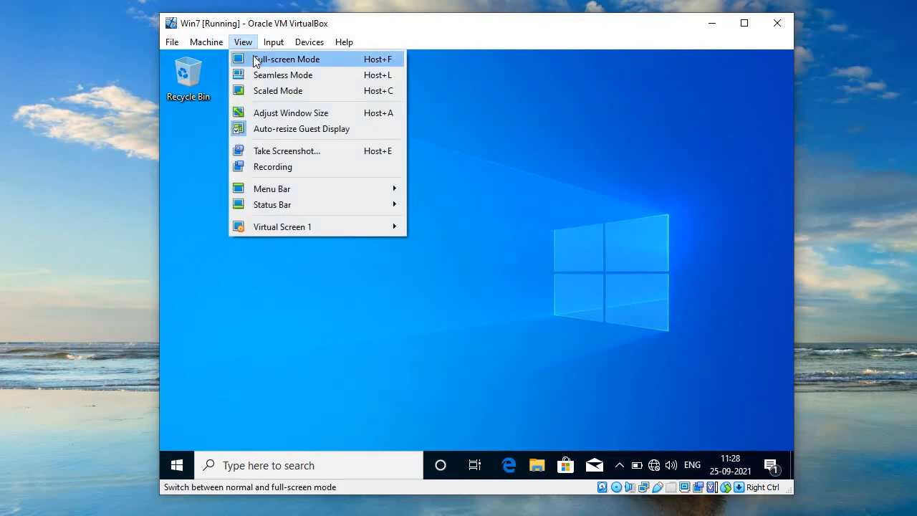
pyautogui.click(260, 59)
pyautogui.click(441, 322)
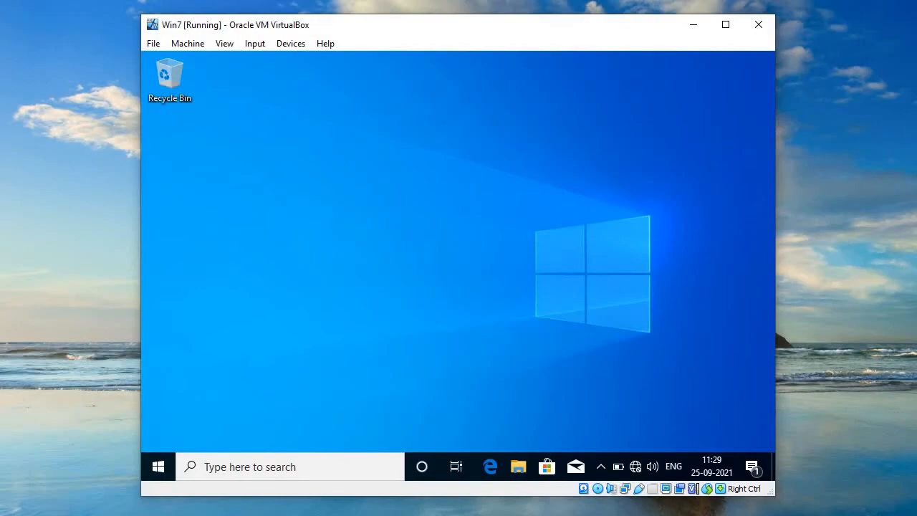
# Start adding a new shared folder in the Win7 machine's settings.
pyautogui.click(185, 43)
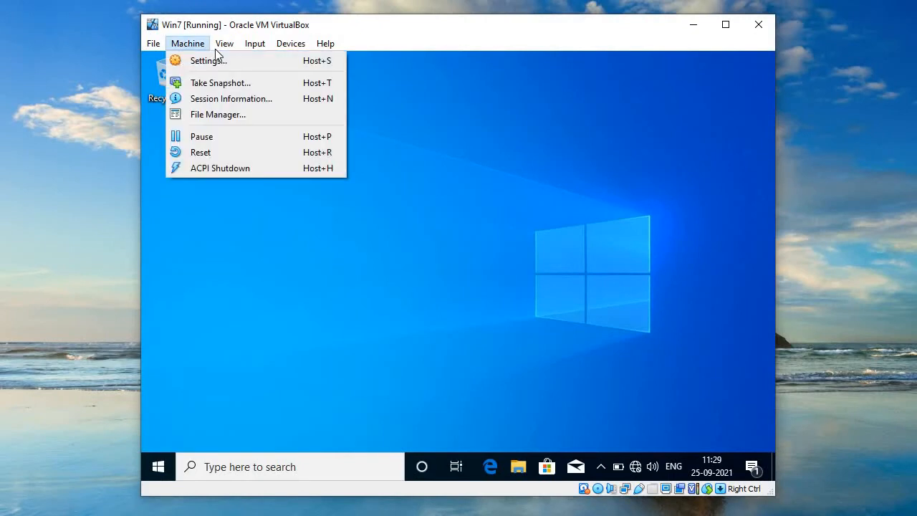
pyautogui.moveTo(191, 45)
pyautogui.click(265, 62)
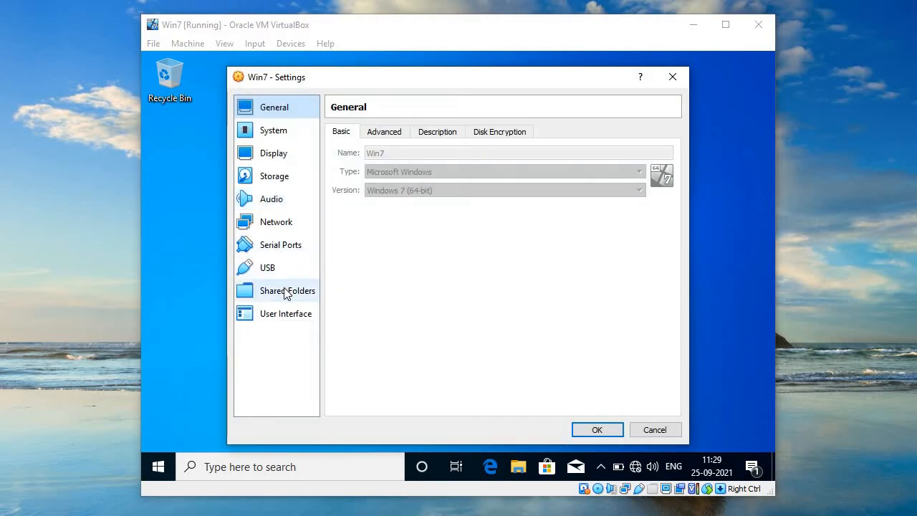
pyautogui.click(293, 294)
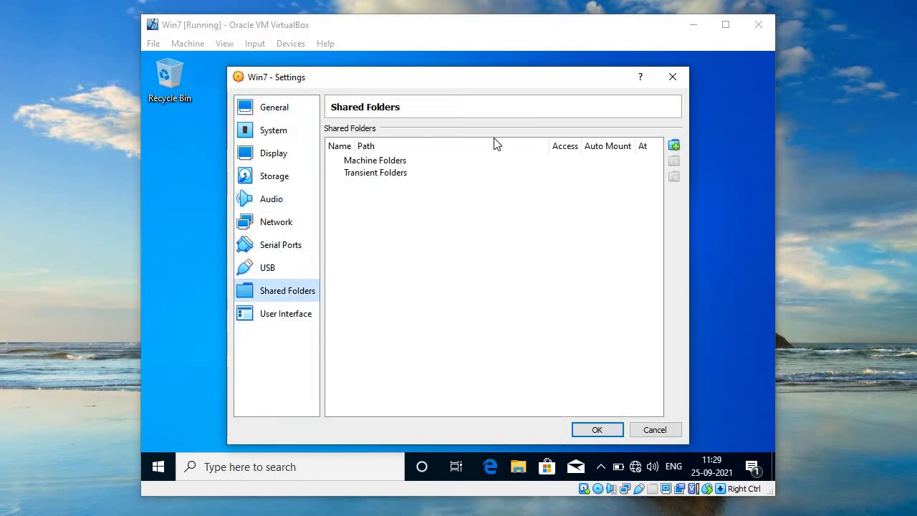
pyautogui.click(674, 146)
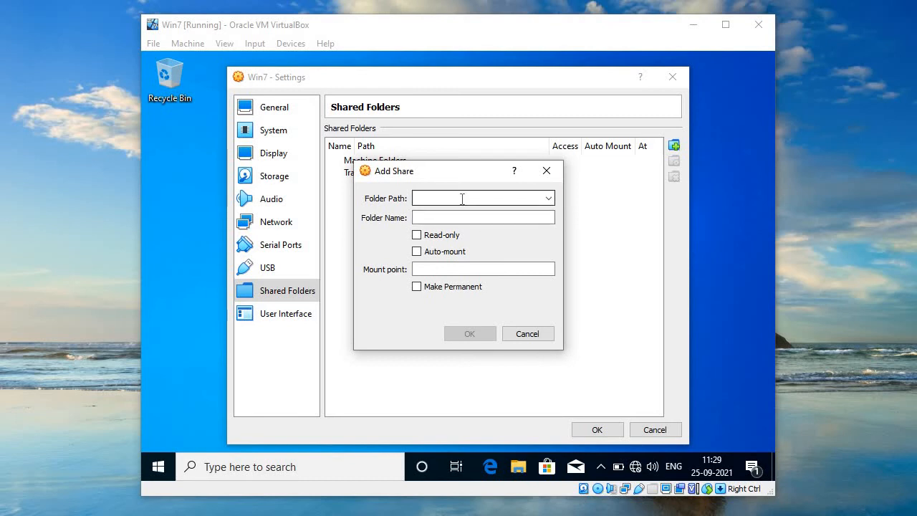
# Set the share's folder path to the host's Documents folder.
pyautogui.click(548, 198)
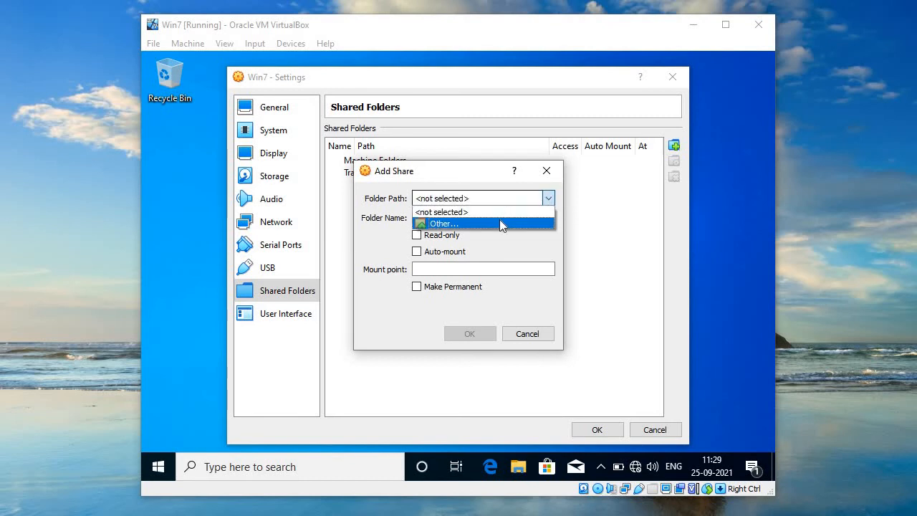
pyautogui.click(500, 222)
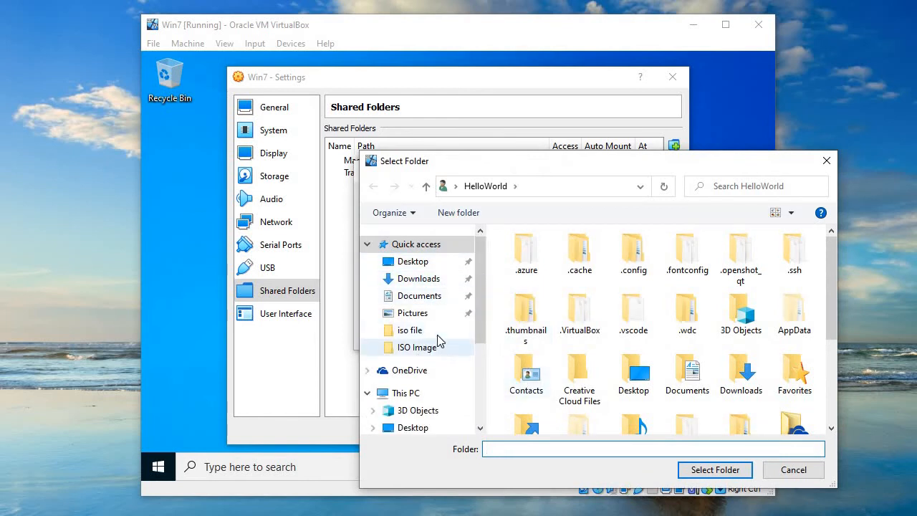
pyautogui.click(435, 328)
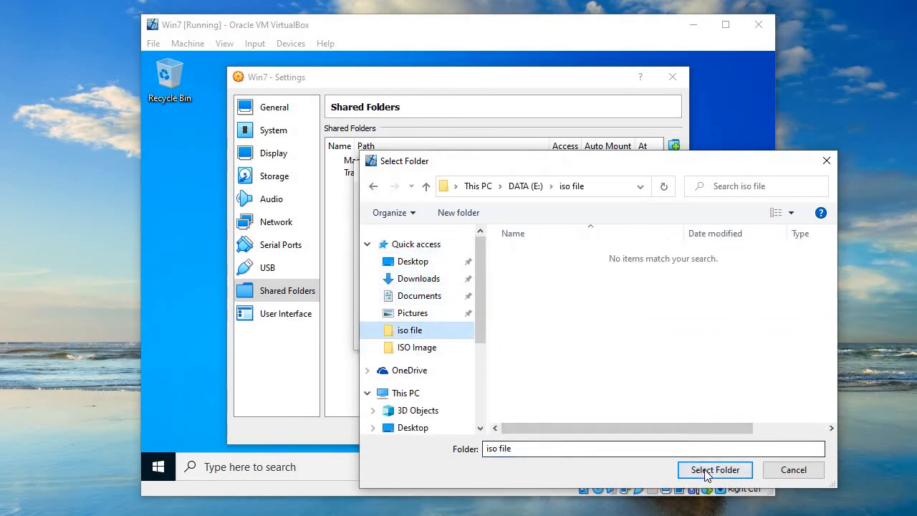
pyautogui.click(431, 282)
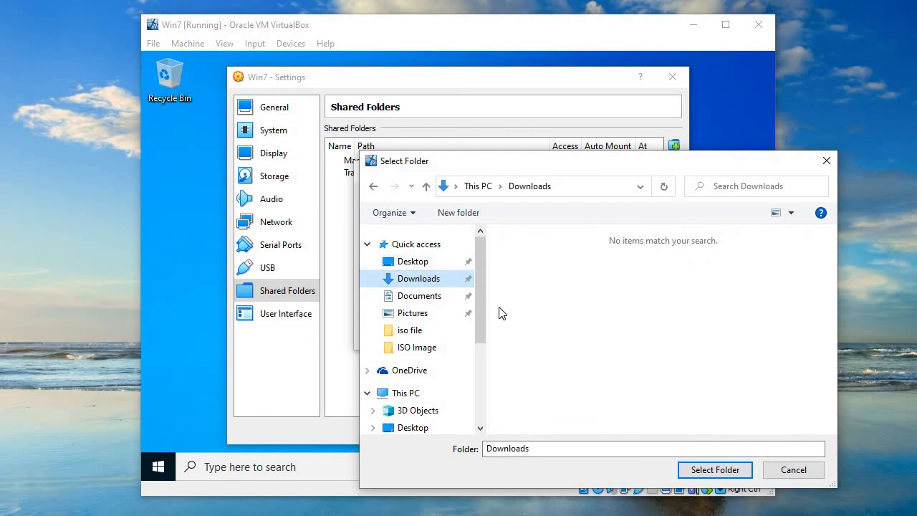
pyautogui.click(435, 295)
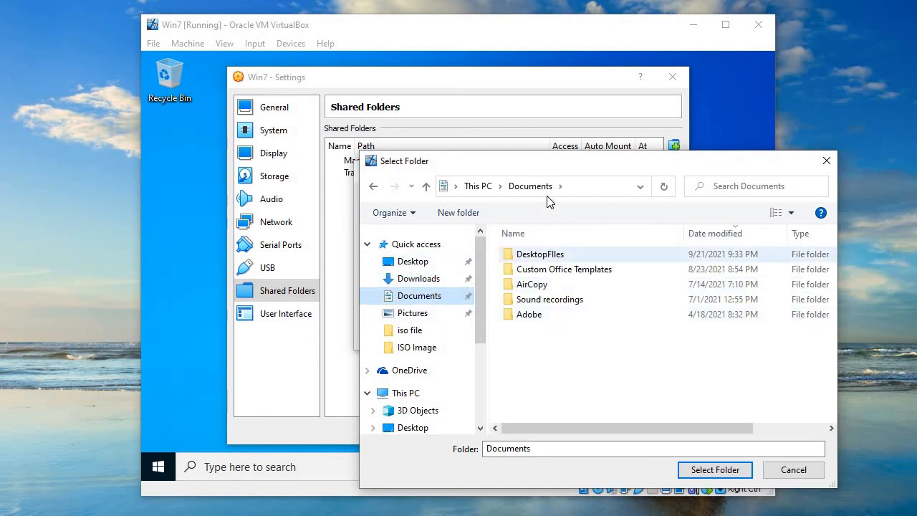
pyautogui.click(715, 470)
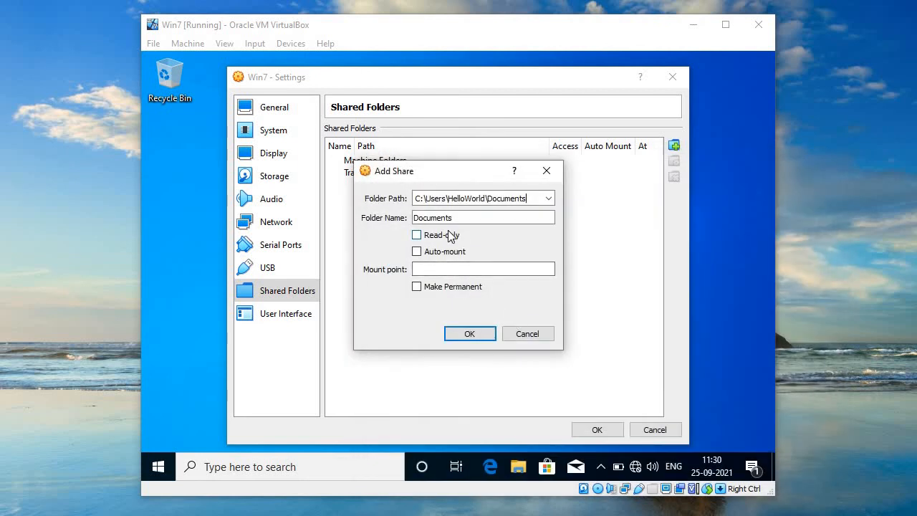
# Make the Documents share read-only, auto-mounted and permanent, and save the machine settings.
pyautogui.click(450, 235)
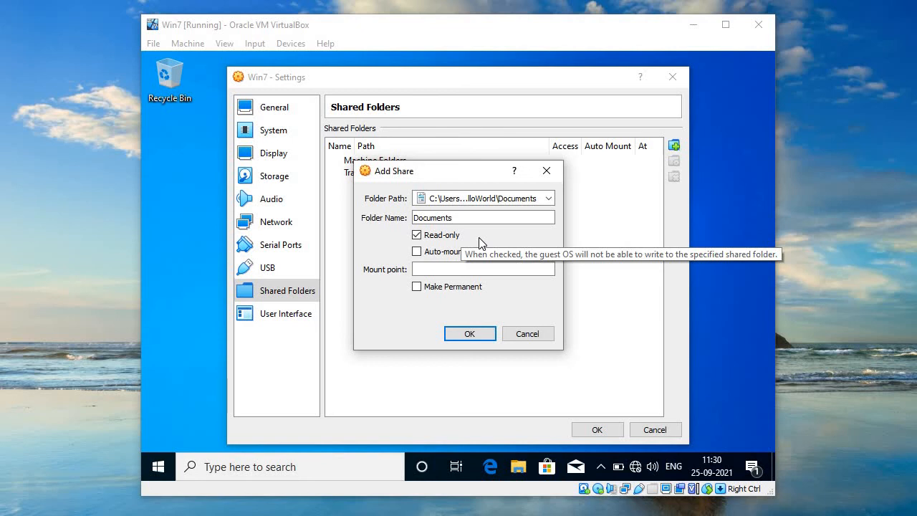
pyautogui.click(445, 257)
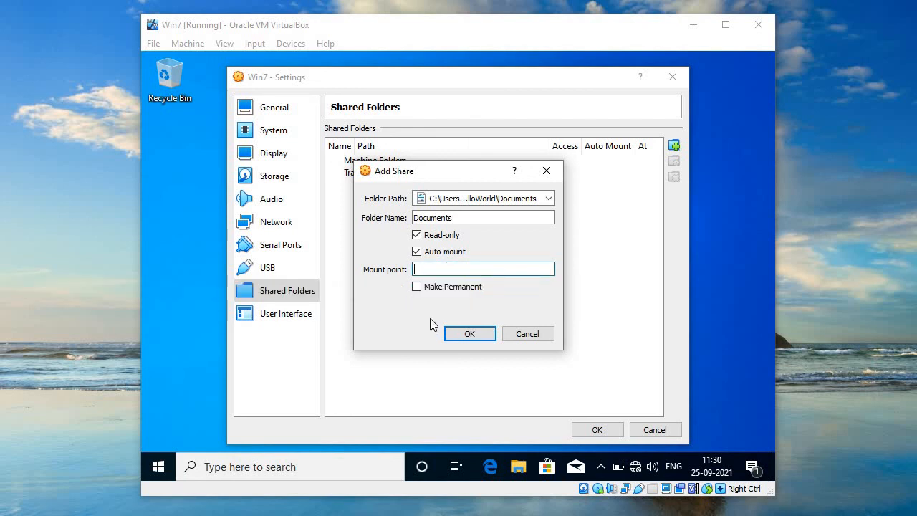
pyautogui.click(418, 288)
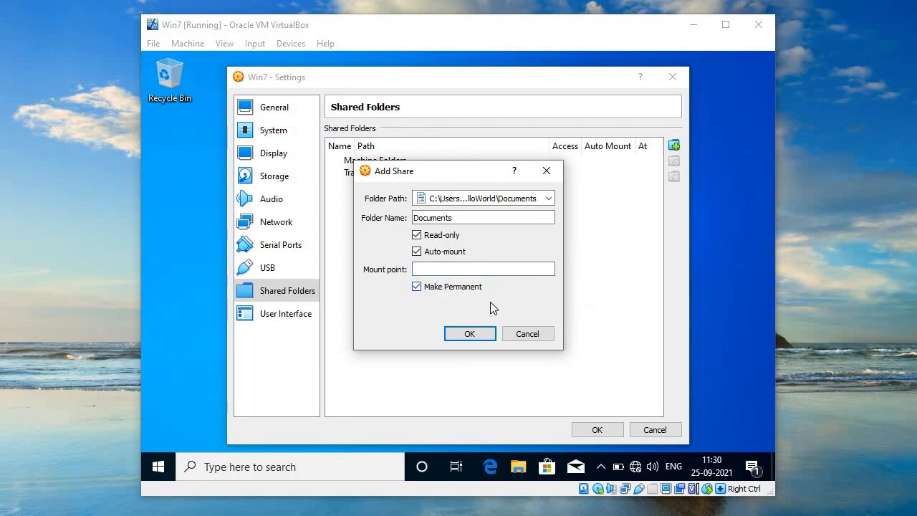
pyautogui.click(471, 337)
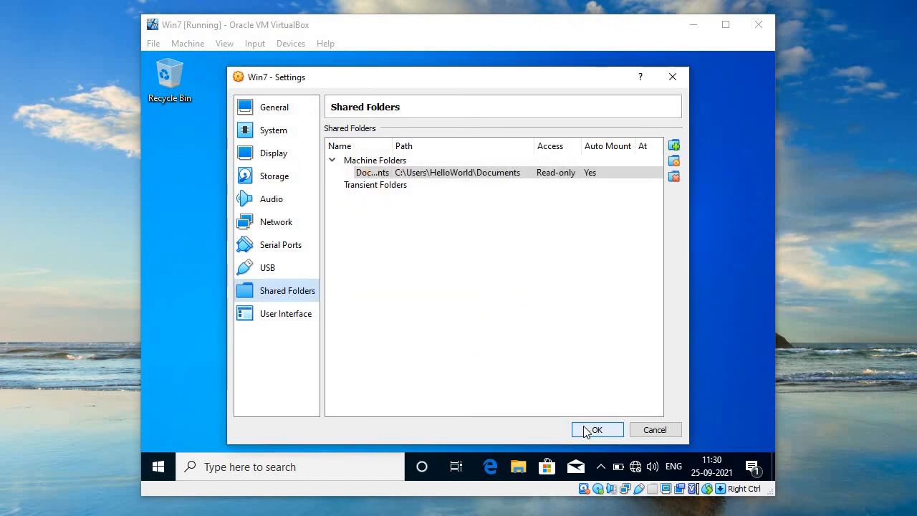
pyautogui.click(589, 429)
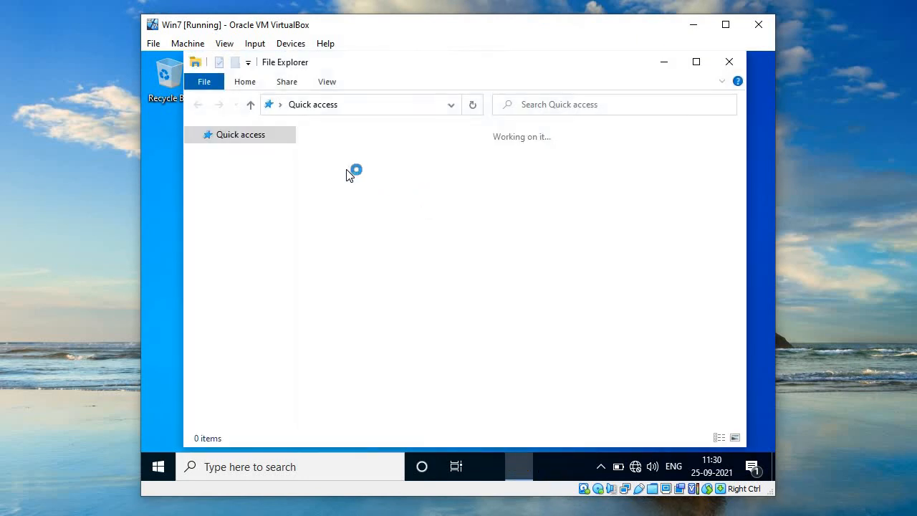
# Check This PC in the guest for the shared Documents network drive, and close File Explorer.
pyautogui.click(243, 288)
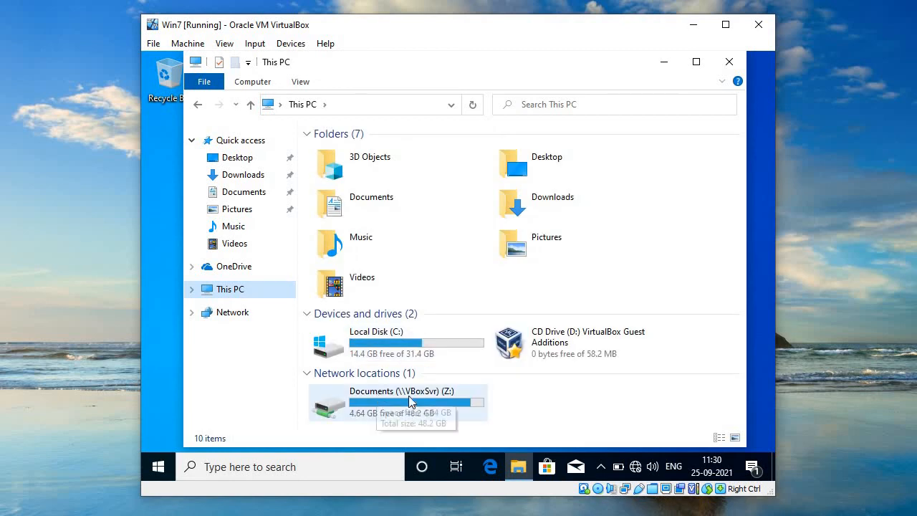
pyautogui.click(430, 398)
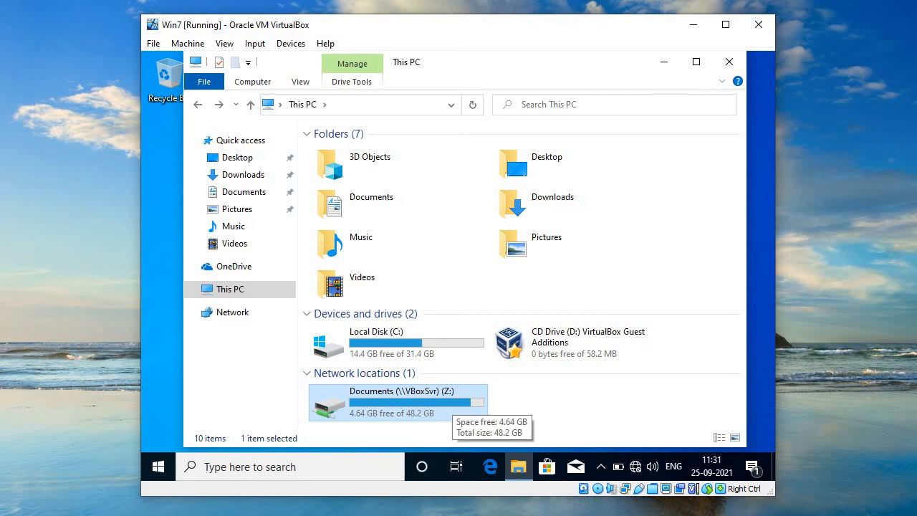
pyautogui.click(730, 63)
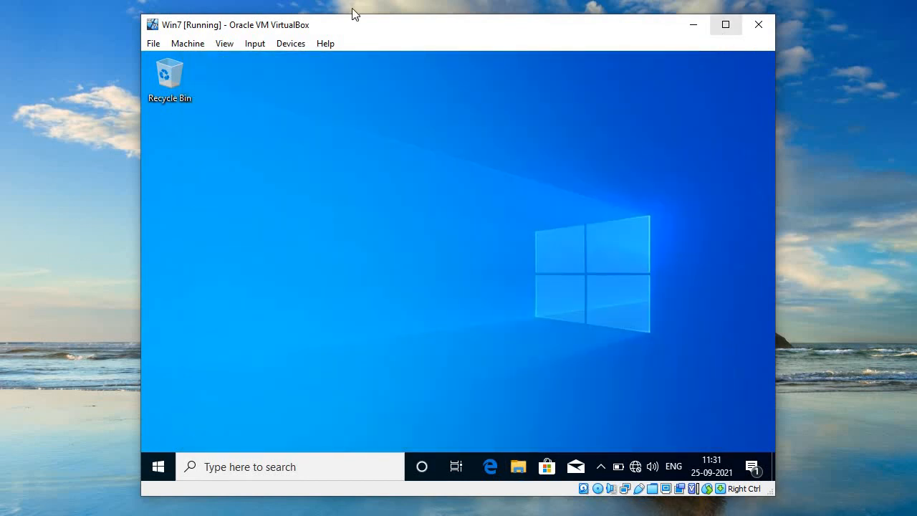
pyautogui.click(259, 46)
pyautogui.moveTo(290, 44)
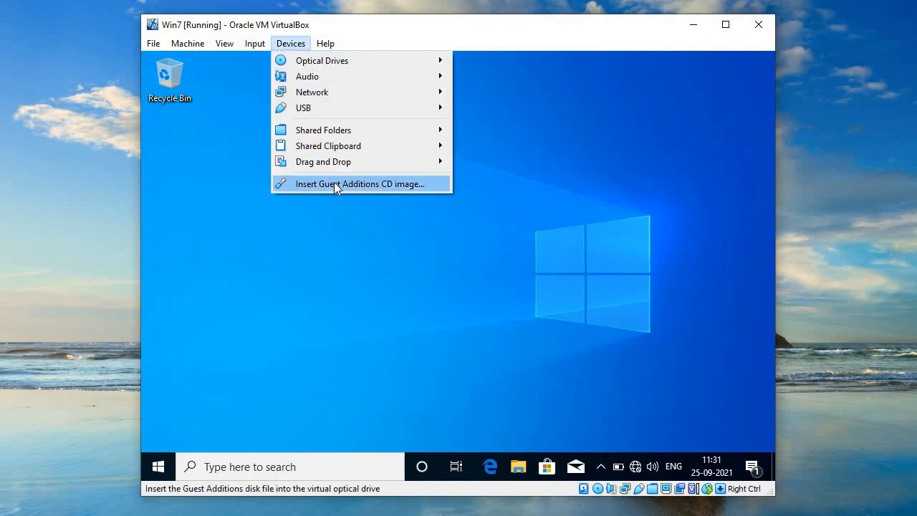
pyautogui.click(526, 214)
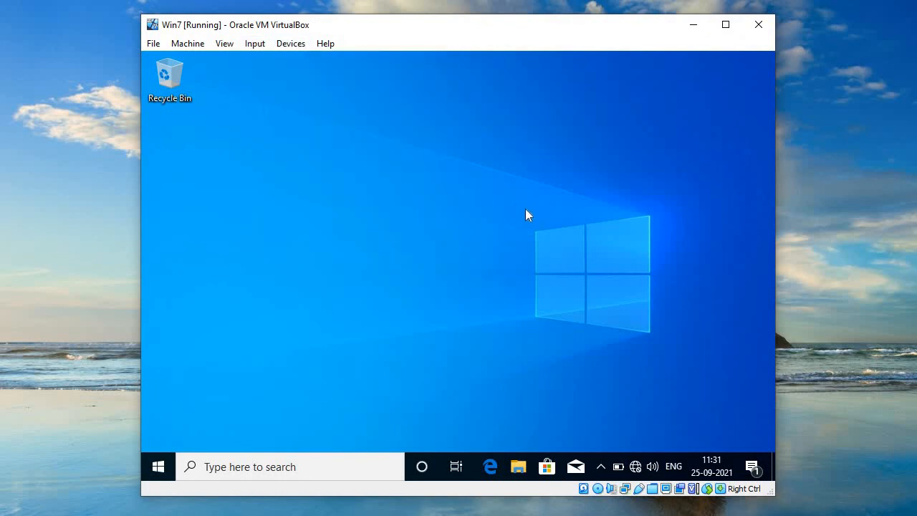